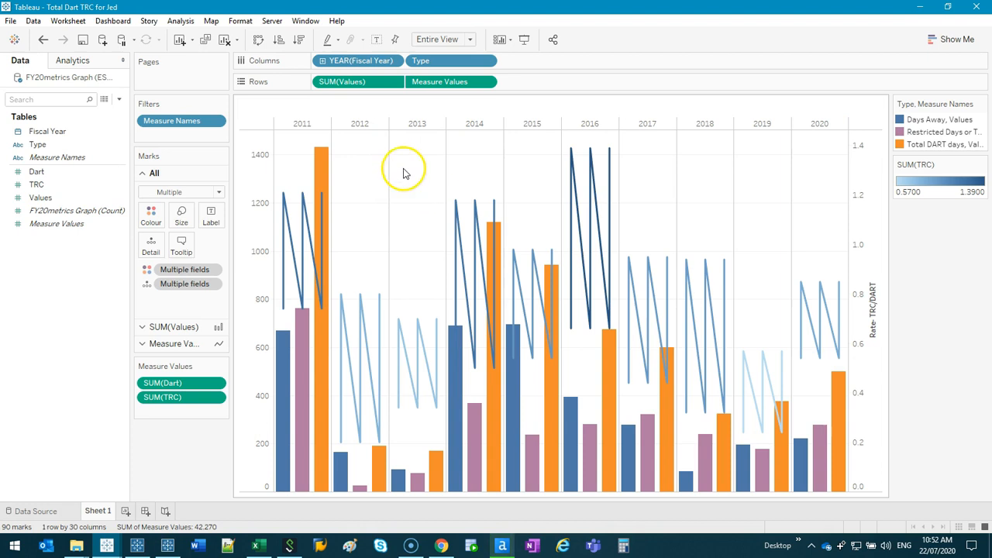
Step: Turn off the dual axis for Measure Values so the rate lines plot in their own row
{"action": "right_click", "coordinate": [432, 82]}
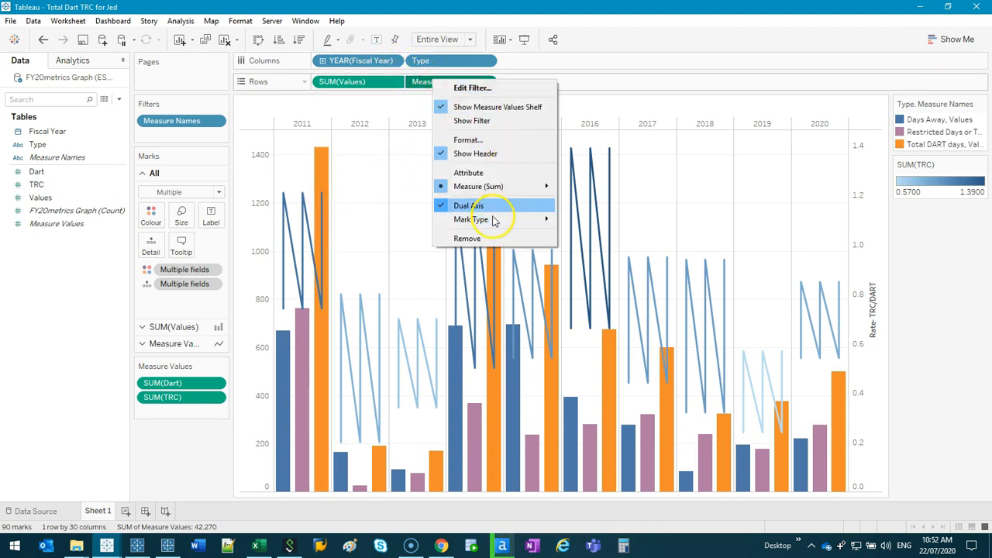
{"action": "left_click", "coordinate": [497, 206]}
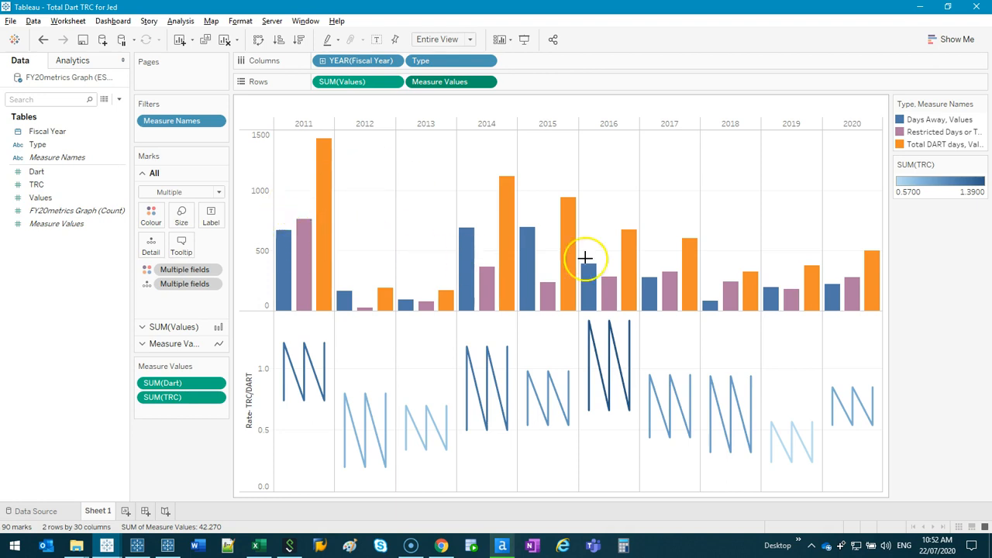
{"action": "mouse_move", "coordinate": [287, 329]}
{"action": "left_mouse_down"}
{"action": "mouse_move", "coordinate": [401, 428]}
{"action": "mouse_move", "coordinate": [953, 432]}
{"action": "left_mouse_up"}
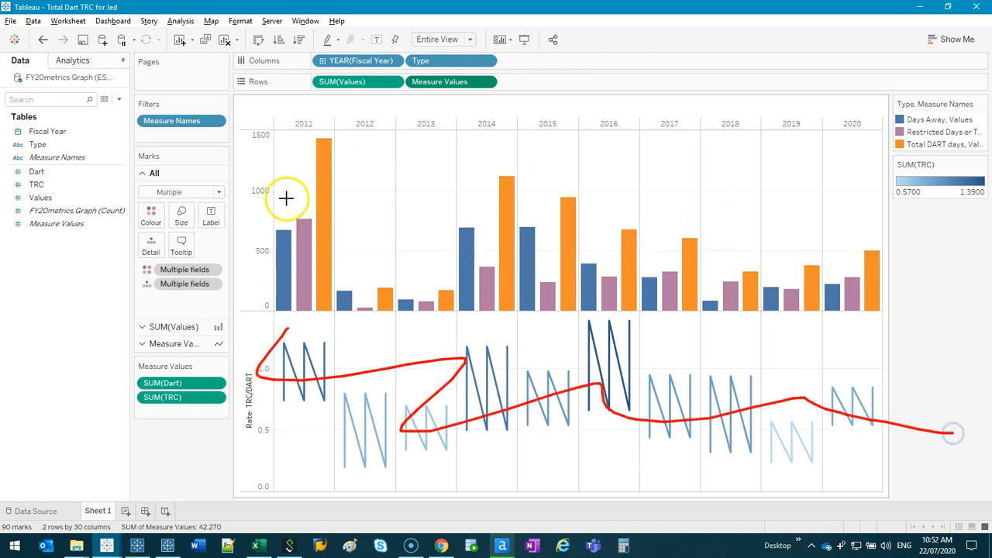
{"action": "key", "text": "Escape"}
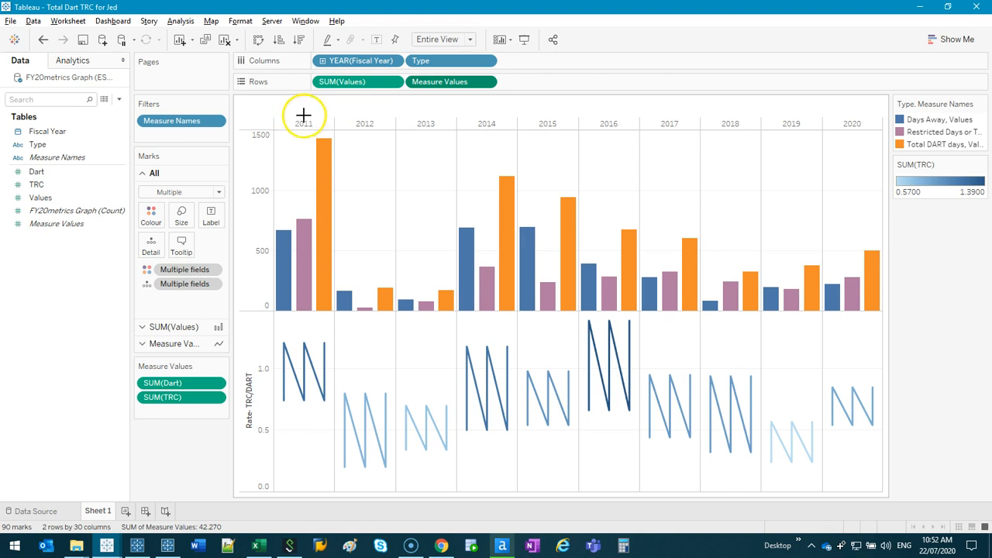
{"action": "mouse_move", "coordinate": [43, 281]}
{"action": "left_mouse_down"}
{"action": "mouse_move", "coordinate": [35, 365]}
{"action": "mouse_move", "coordinate": [186, 379]}
{"action": "left_mouse_up"}
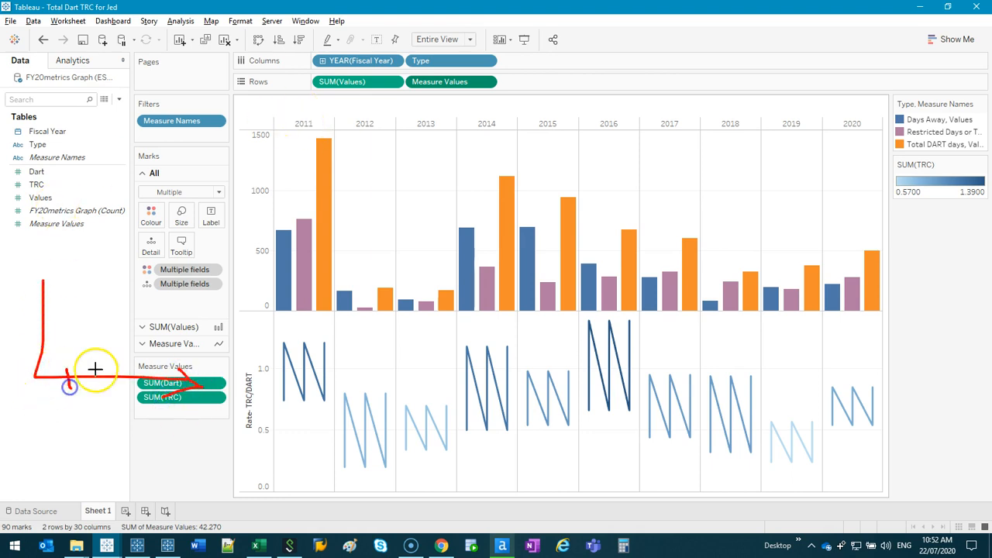
{"action": "mouse_move", "coordinate": [35, 285]}
{"action": "left_mouse_down"}
{"action": "mouse_move", "coordinate": [47, 274]}
{"action": "mouse_move", "coordinate": [54, 285]}
{"action": "mouse_move", "coordinate": [32, 335]}
{"action": "left_mouse_up"}
{"action": "mouse_move", "coordinate": [273, 138]}
{"action": "left_mouse_down"}
{"action": "mouse_move", "coordinate": [265, 130]}
{"action": "mouse_move", "coordinate": [247, 240]}
{"action": "mouse_move", "coordinate": [282, 241]}
{"action": "left_mouse_up"}
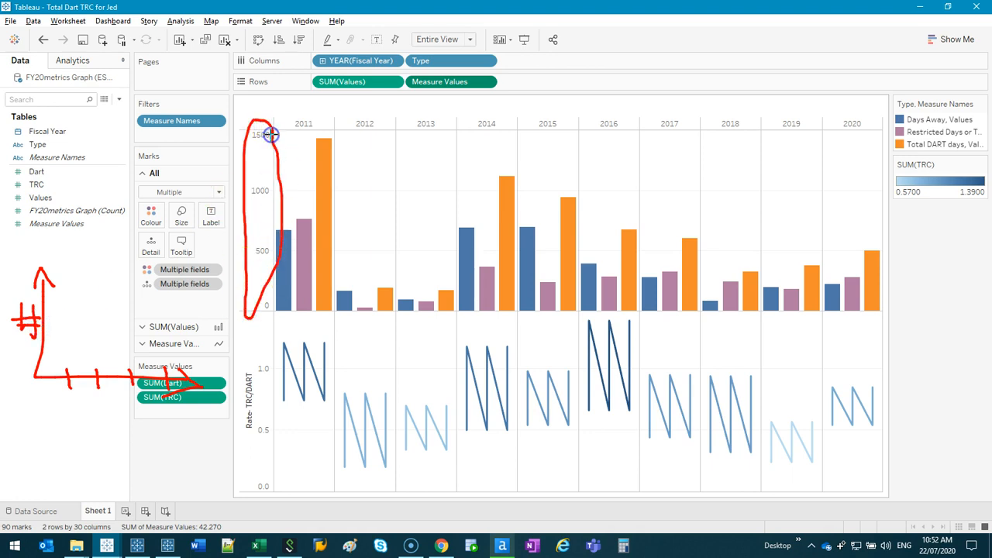
{"action": "mouse_move", "coordinate": [899, 103]}
{"action": "left_mouse_down"}
{"action": "mouse_move", "coordinate": [904, 233]}
{"action": "mouse_move", "coordinate": [896, 123]}
{"action": "left_mouse_up"}
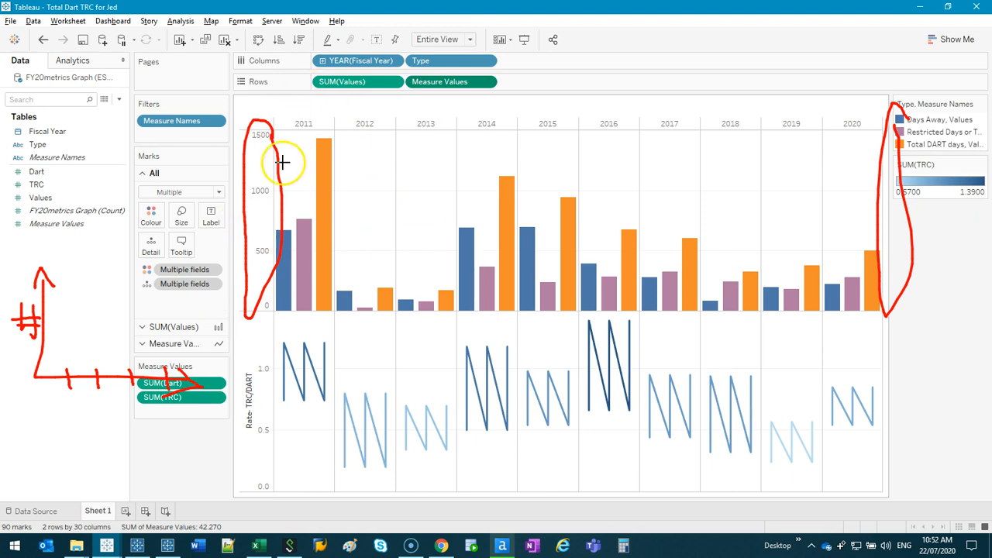
{"action": "right_click", "coordinate": [406, 216]}
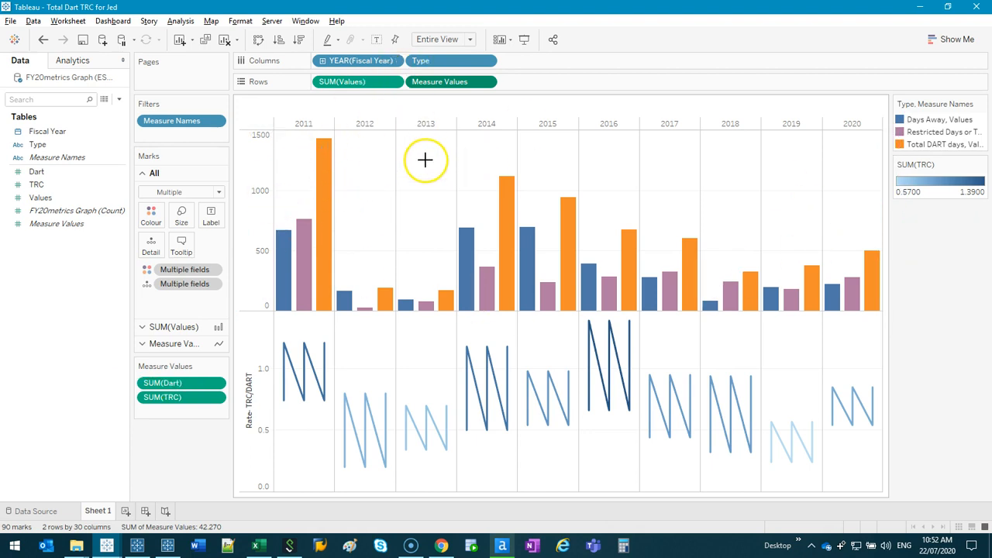
Step: Show the header for Type on the columns and remove Measure Values from the rows
{"action": "right_click", "coordinate": [432, 60]}
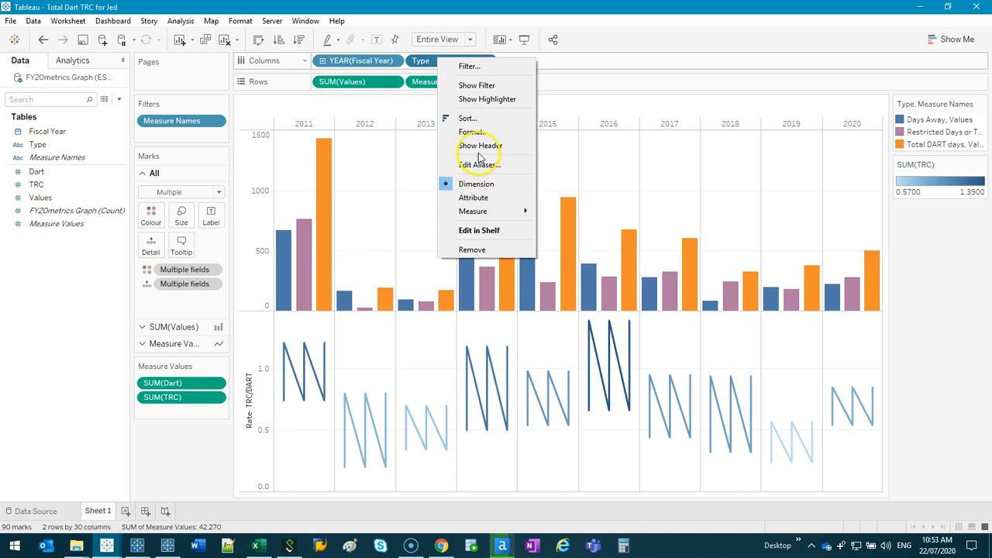
{"action": "left_click", "coordinate": [480, 146]}
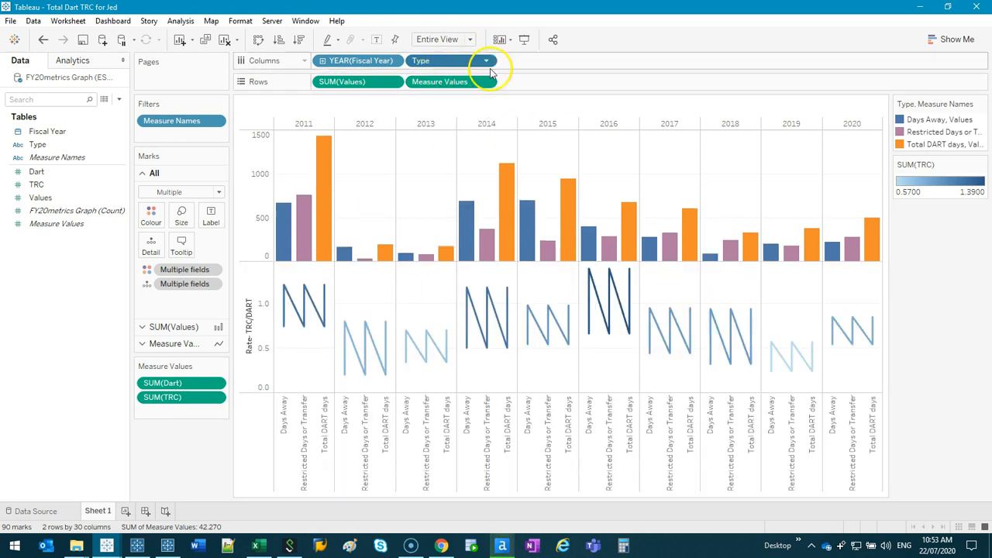
{"action": "left_click_drag", "start_coordinate": [431, 82], "coordinate": [31, 387]}
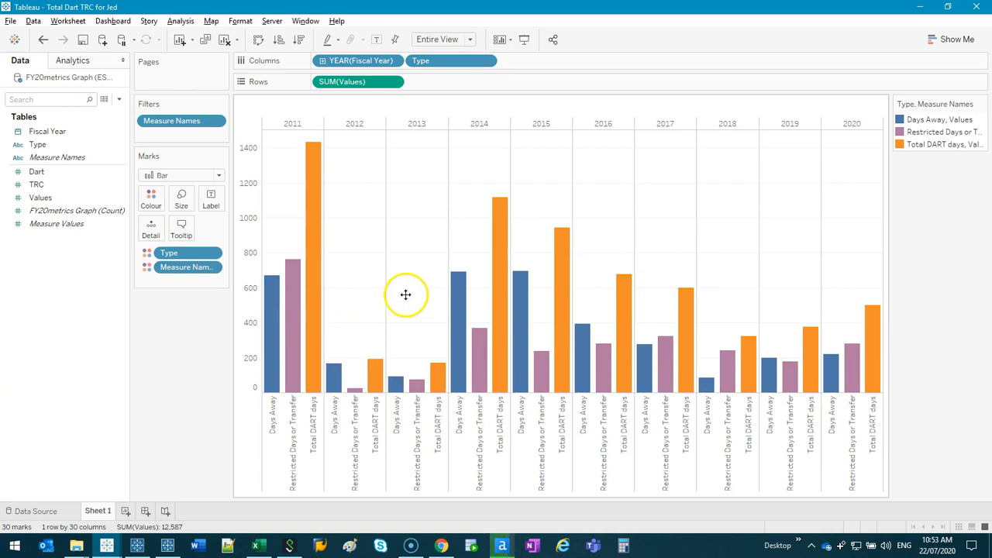
{"action": "left_click_drag", "start_coordinate": [310, 140], "coordinate": [320, 127]}
{"action": "left_click_drag", "start_coordinate": [321, 396], "coordinate": [314, 389]}
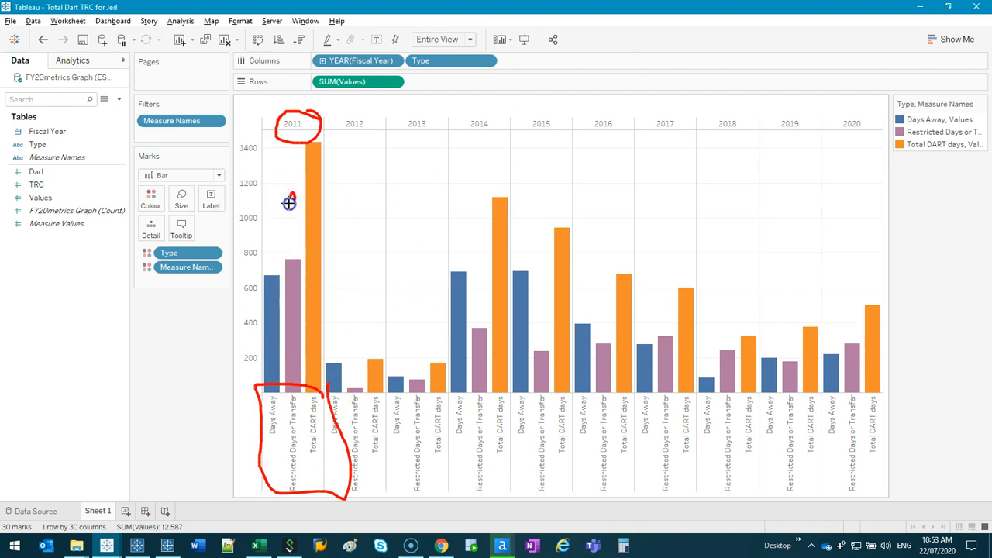
{"action": "mouse_move", "coordinate": [290, 200]}
{"action": "left_mouse_down"}
{"action": "mouse_move", "coordinate": [341, 165]}
{"action": "mouse_move", "coordinate": [429, 257]}
{"action": "left_mouse_up"}
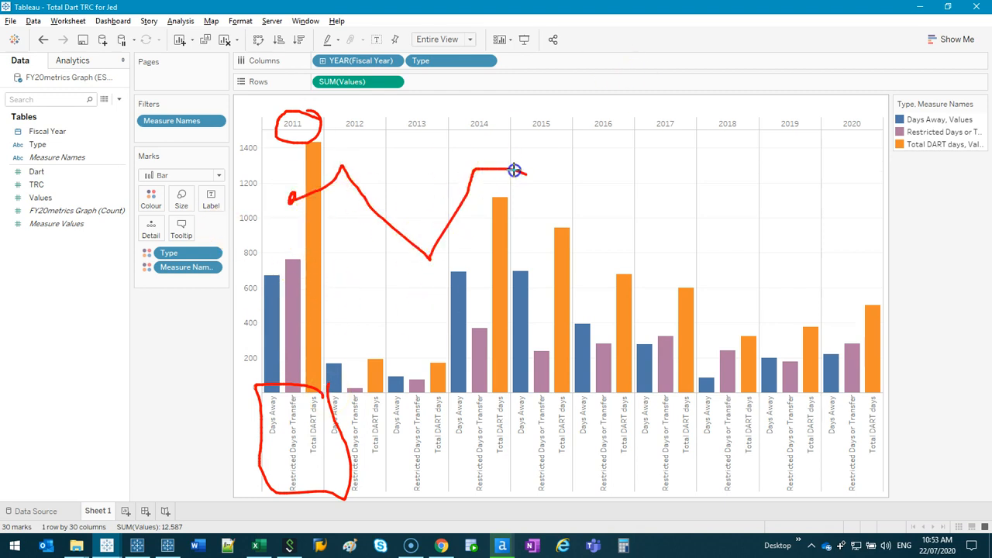
{"action": "mouse_move", "coordinate": [628, 169]}
{"action": "left_mouse_down"}
{"action": "mouse_move", "coordinate": [755, 210]}
{"action": "mouse_move", "coordinate": [885, 219]}
{"action": "left_mouse_up"}
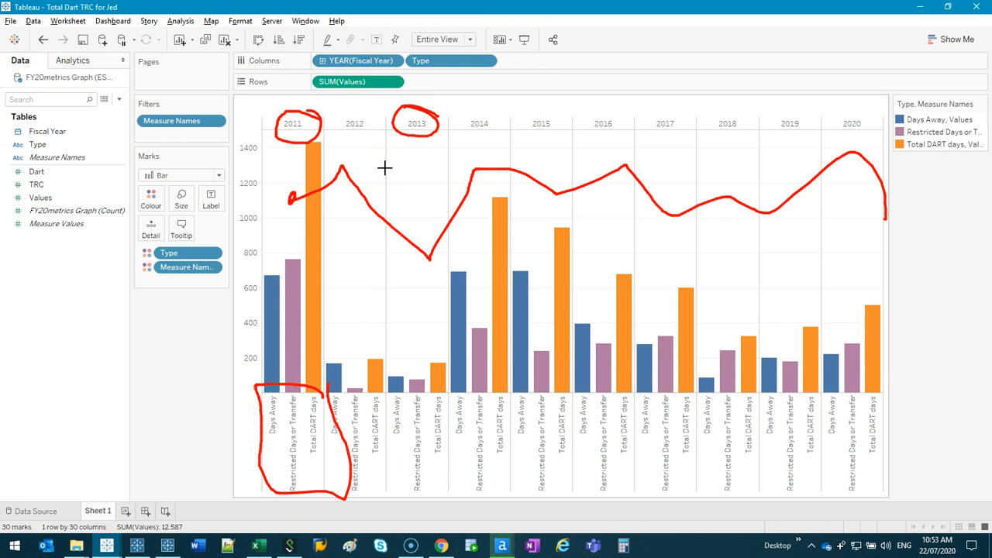
{"action": "key", "text": "Escape"}
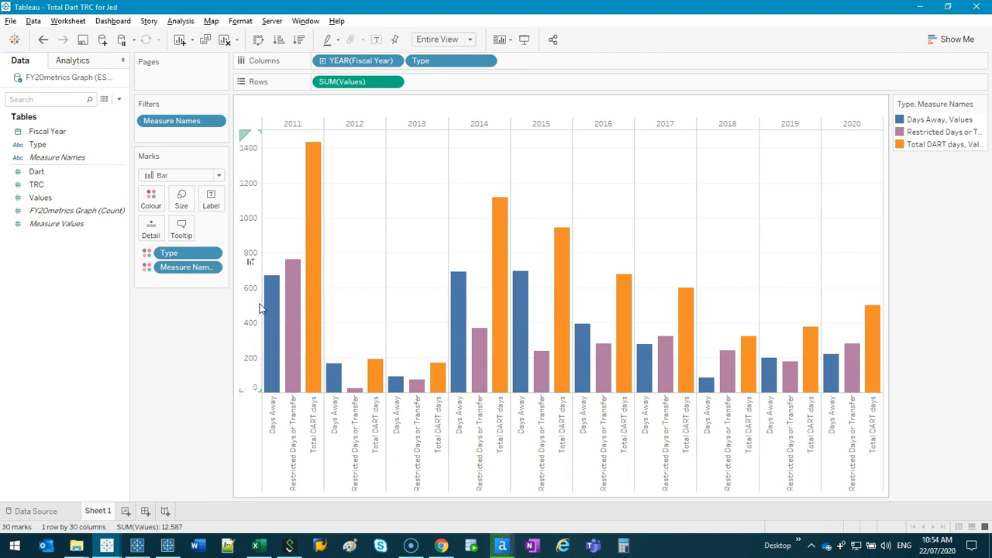
Step: Undo the recent changes to restore the dual-axis view with bars and rate lines overlaid
{"action": "left_click", "coordinate": [41, 44]}
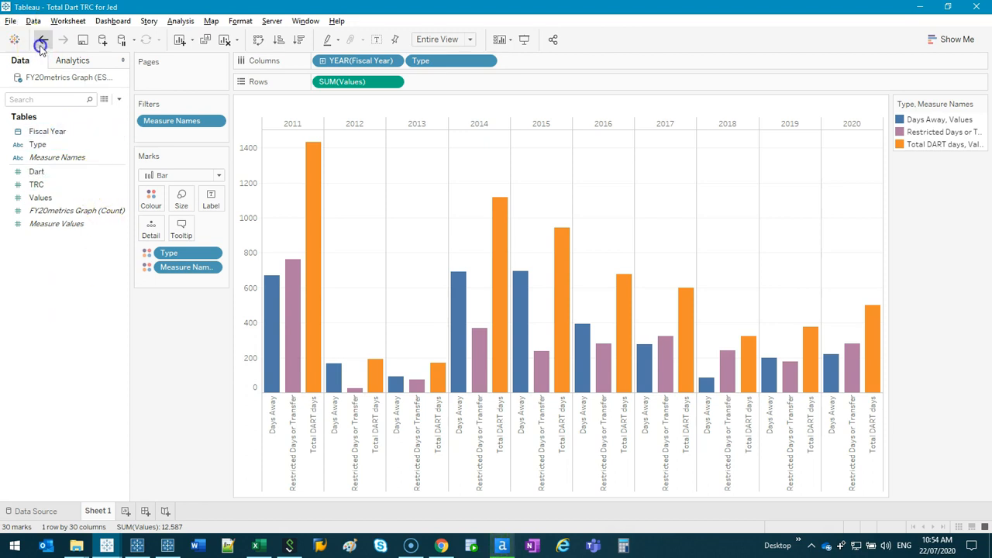
{"action": "left_click", "coordinate": [41, 43]}
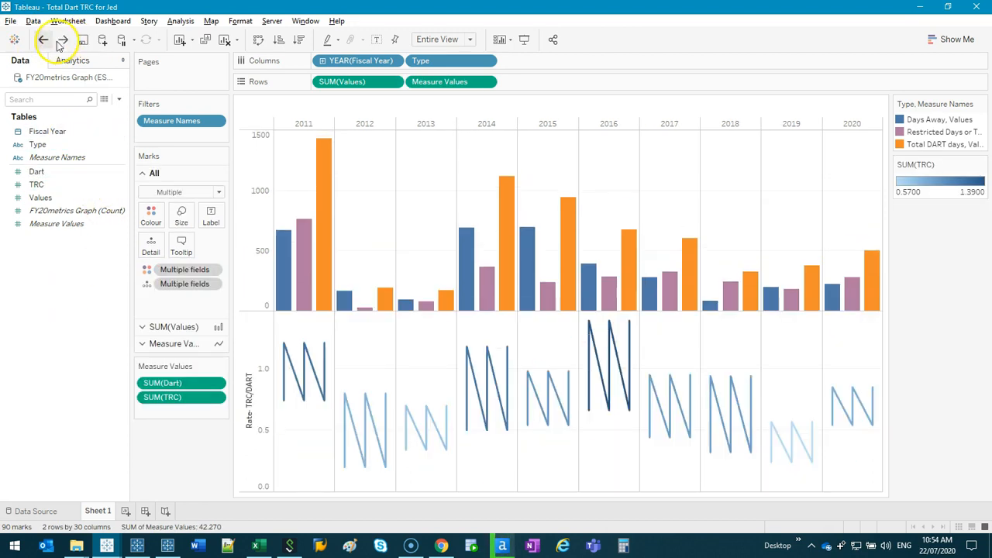
{"action": "left_click", "coordinate": [41, 44]}
{"action": "left_click", "coordinate": [41, 44]}
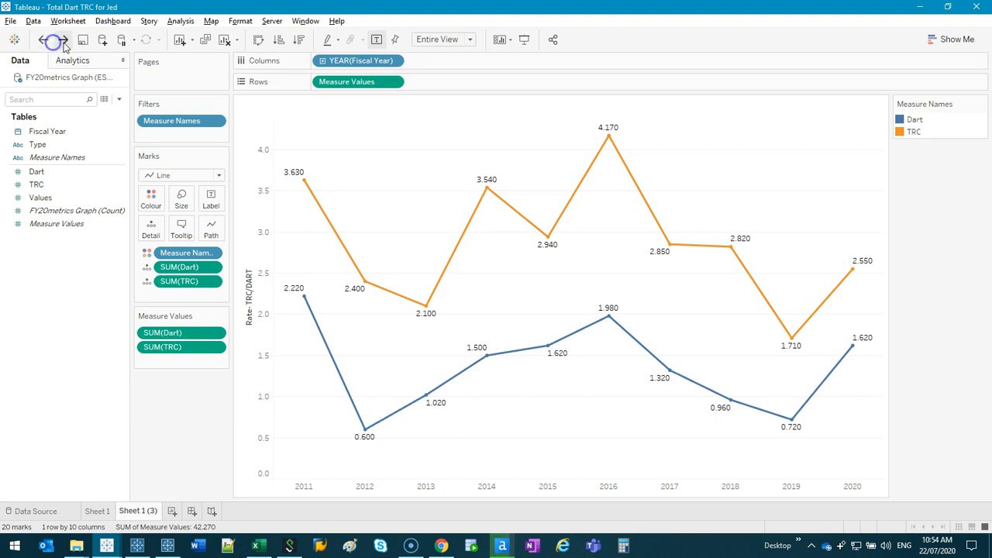
{"action": "left_click", "coordinate": [62, 39]}
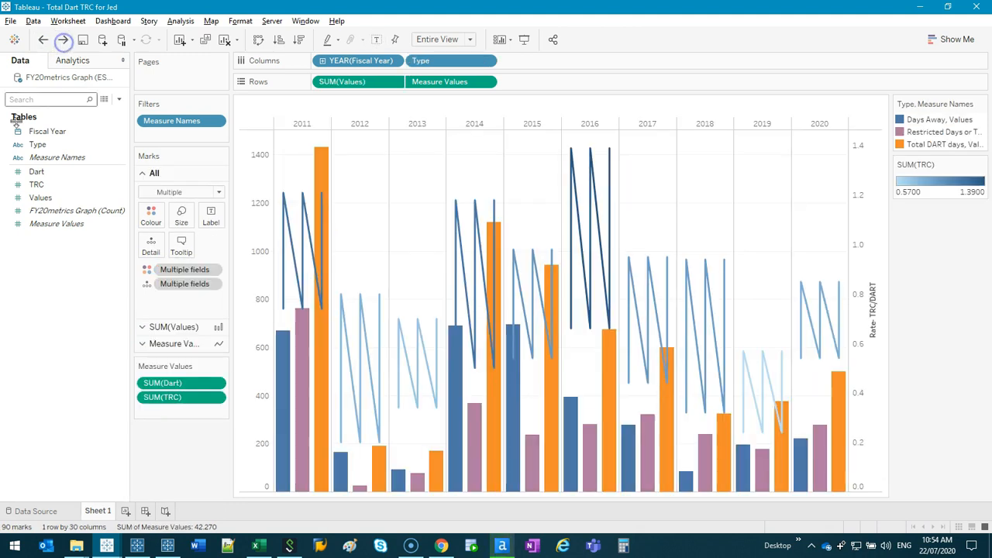
Step: Duplicate Sheet 1 twice and remove Measure Values from the rows of Sheet 1 (2)
{"action": "left_click", "coordinate": [205, 41]}
{"action": "left_click", "coordinate": [205, 41]}
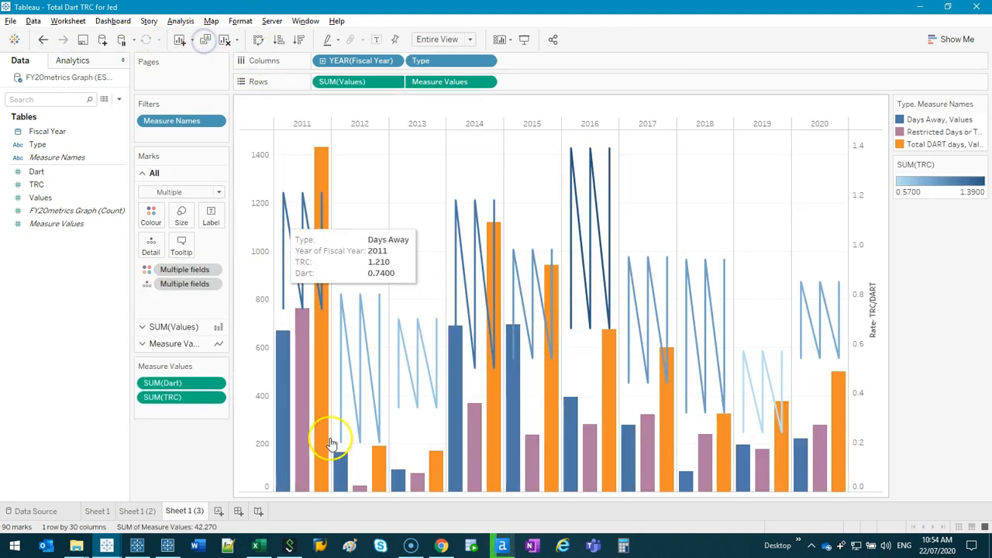
{"action": "left_click", "coordinate": [142, 510]}
{"action": "left_click_drag", "start_coordinate": [443, 80], "coordinate": [100, 365]}
Step: On Sheet 1 (3), remove SUM(Values) from the rows and colour the lines by Measure Names
{"action": "left_click", "coordinate": [175, 513]}
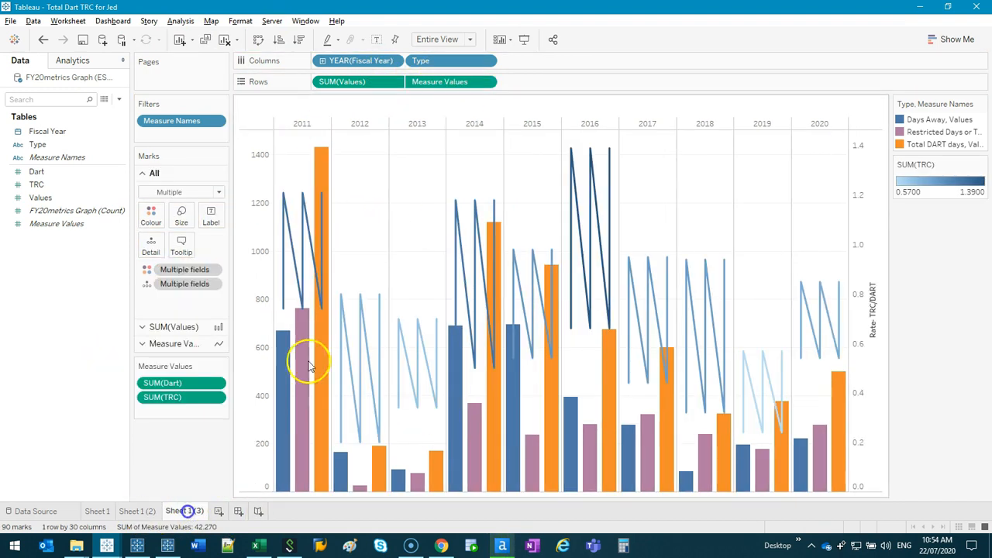
{"action": "left_click_drag", "start_coordinate": [366, 82], "coordinate": [100, 366]}
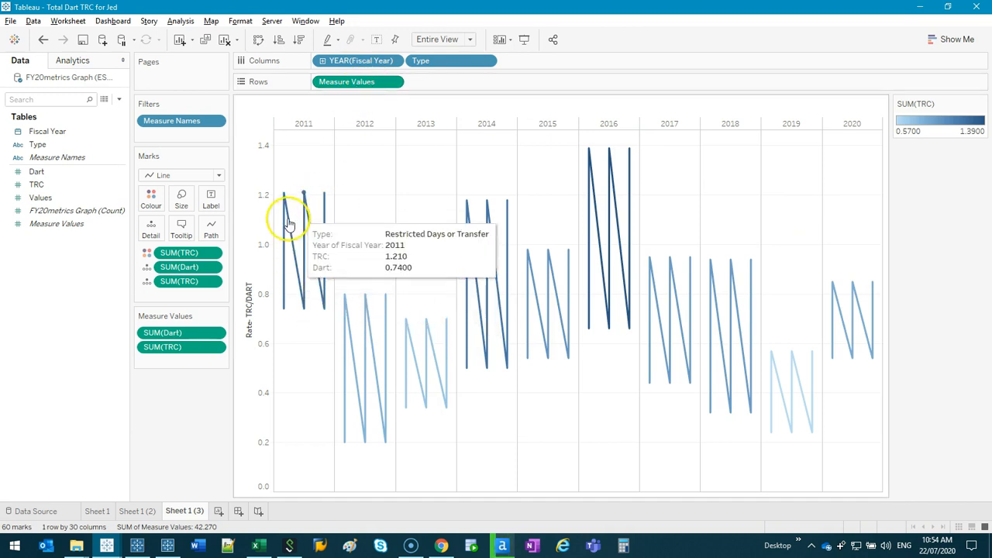
{"action": "left_click", "coordinate": [73, 159]}
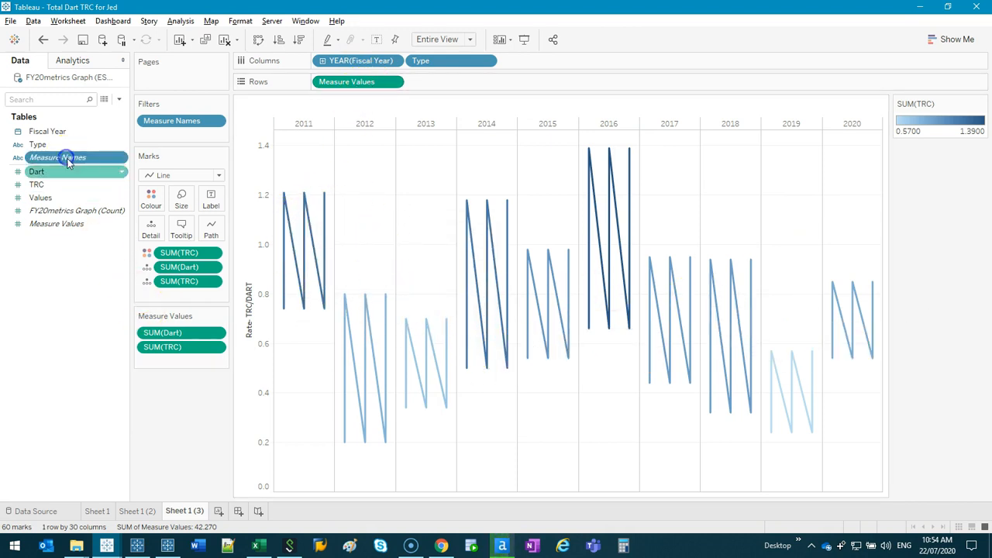
{"action": "left_click_drag", "start_coordinate": [73, 159], "coordinate": [148, 202]}
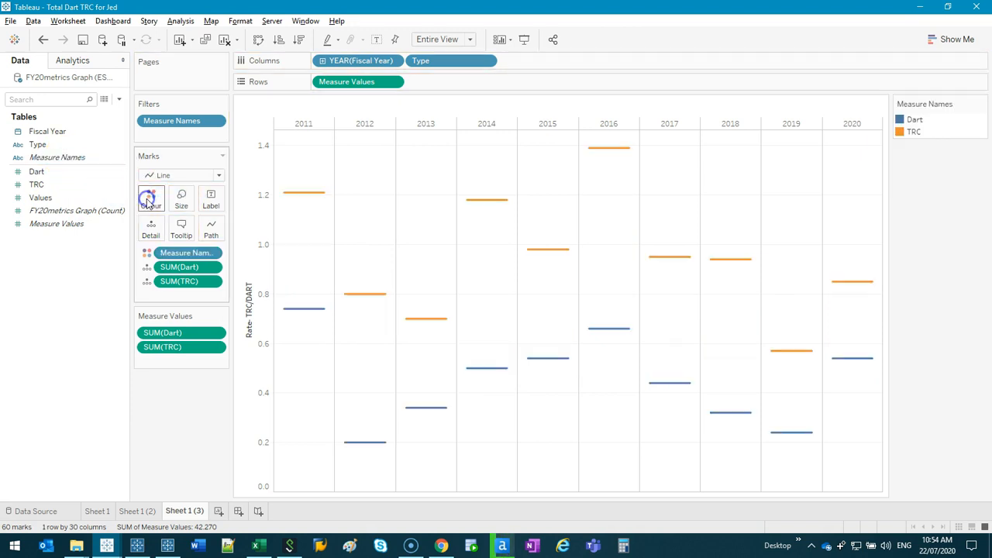
Step: Highlight the Dart and TRC entries of the colour legend in turn and clear the highlight
{"action": "left_click", "coordinate": [921, 121]}
{"action": "left_click", "coordinate": [917, 131]}
{"action": "left_click", "coordinate": [936, 213]}
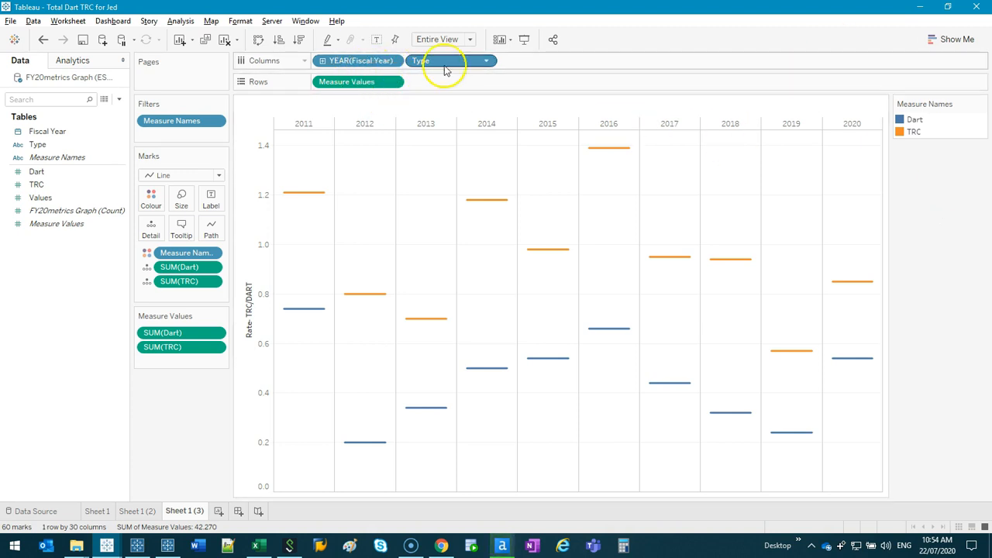
Step: Show the header for Type and remove Type from the columns of Sheet 1 (3)
{"action": "left_click", "coordinate": [486, 60]}
{"action": "left_click", "coordinate": [517, 152]}
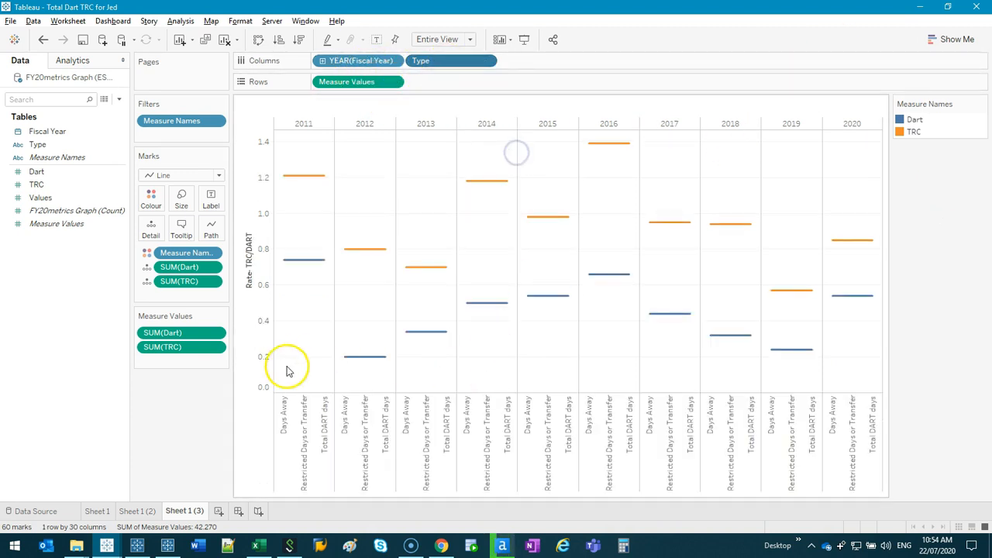
{"action": "left_click_drag", "start_coordinate": [450, 62], "coordinate": [67, 378]}
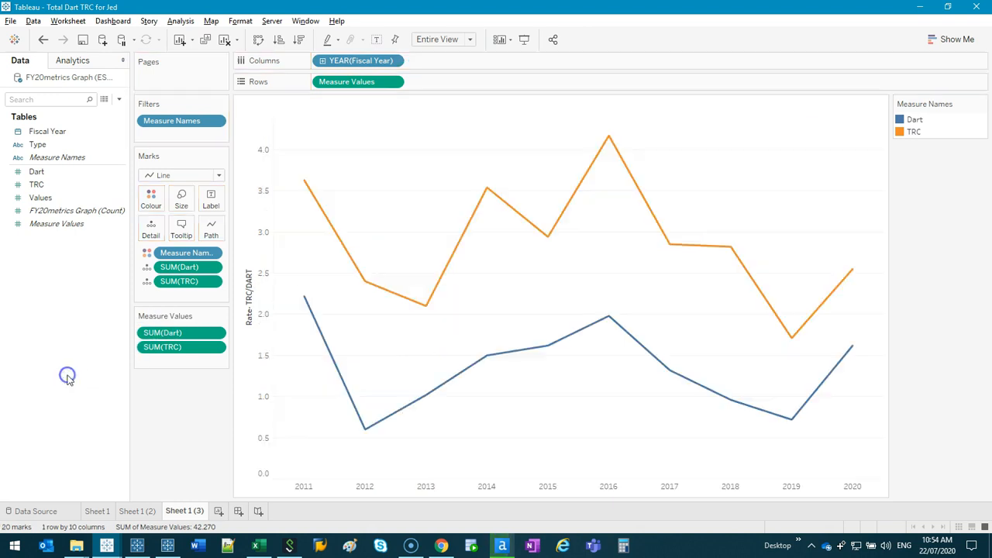
Step: Try Fiscal Year as a continuous year axis on the columns and return it to discrete years
{"action": "right_click", "coordinate": [353, 63]}
{"action": "left_click", "coordinate": [688, 332]}
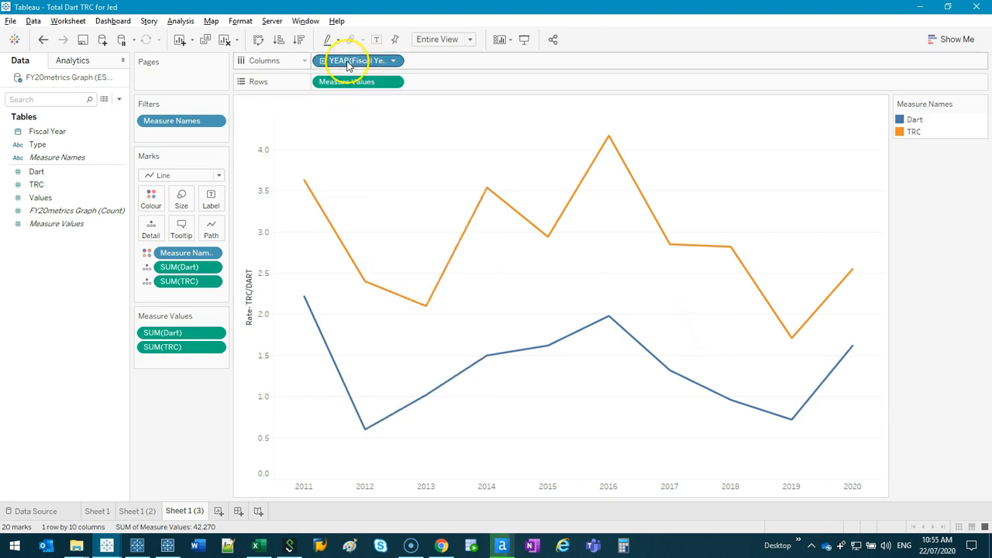
{"action": "right_click", "coordinate": [348, 66]}
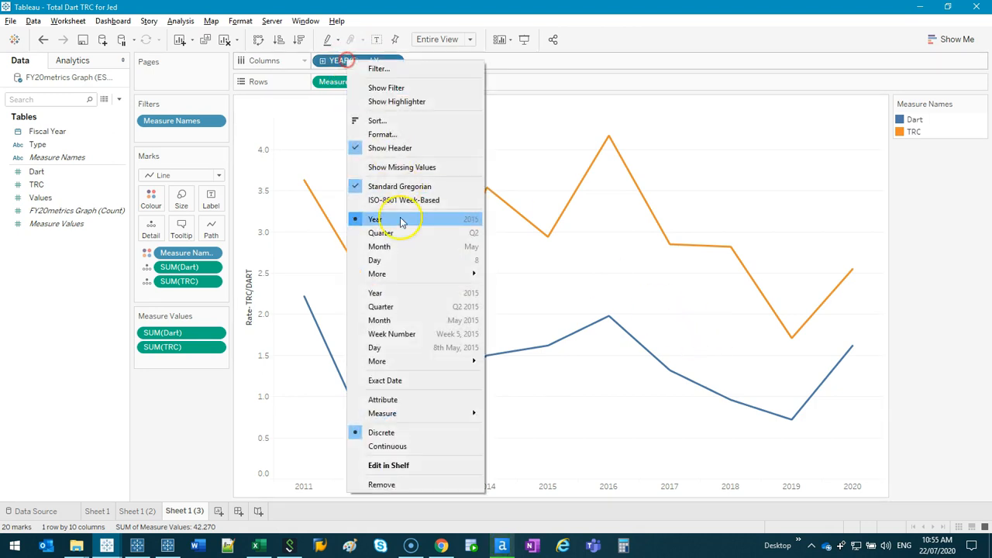
{"action": "left_click", "coordinate": [432, 302]}
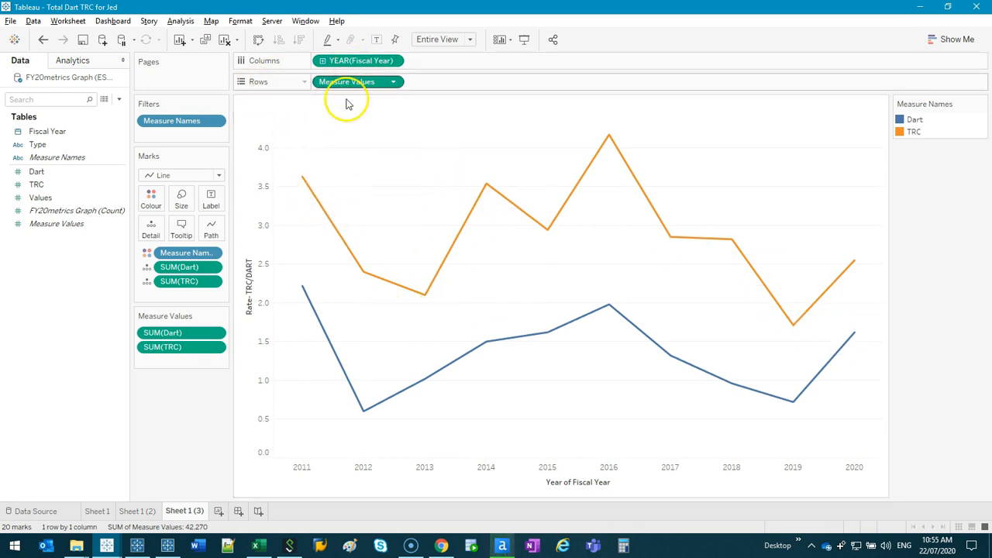
{"action": "right_click", "coordinate": [345, 62]}
{"action": "left_click", "coordinate": [430, 196]}
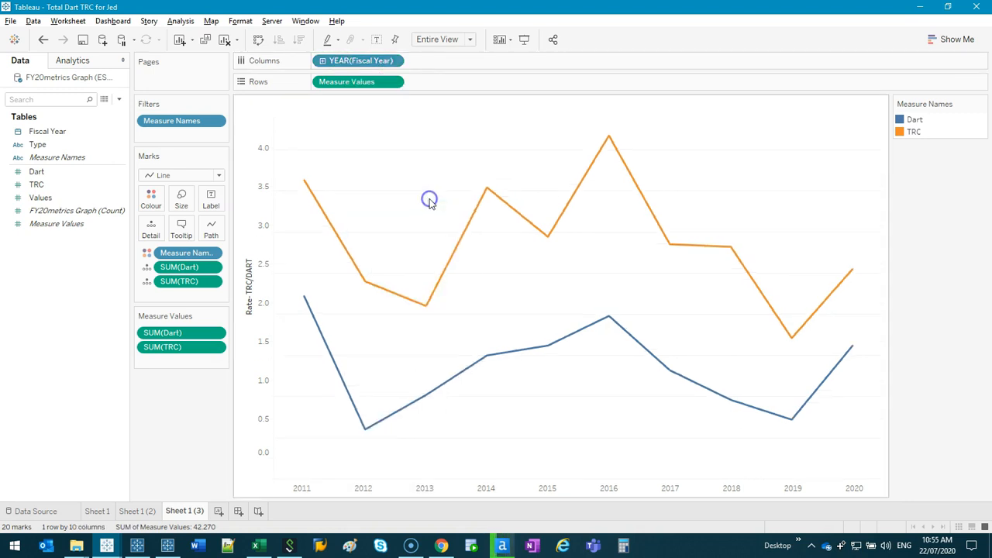
Step: Create a new dashboard and add Sheet 1 (2) with Sheet 1 (3) placed below it
{"action": "left_click", "coordinate": [238, 511]}
{"action": "double_click", "coordinate": [58, 214]}
{"action": "left_click_drag", "start_coordinate": [54, 233], "coordinate": [414, 414]}
Step: Remove the container holding both colour legends from the dashboard
{"action": "left_click", "coordinate": [709, 202]}
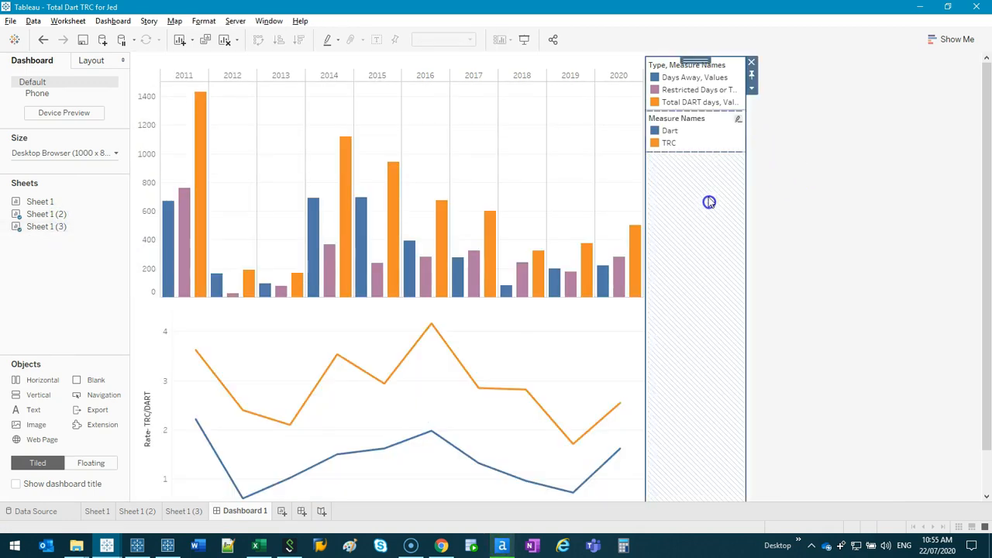
{"action": "left_click", "coordinate": [750, 65]}
{"action": "left_click", "coordinate": [569, 298]}
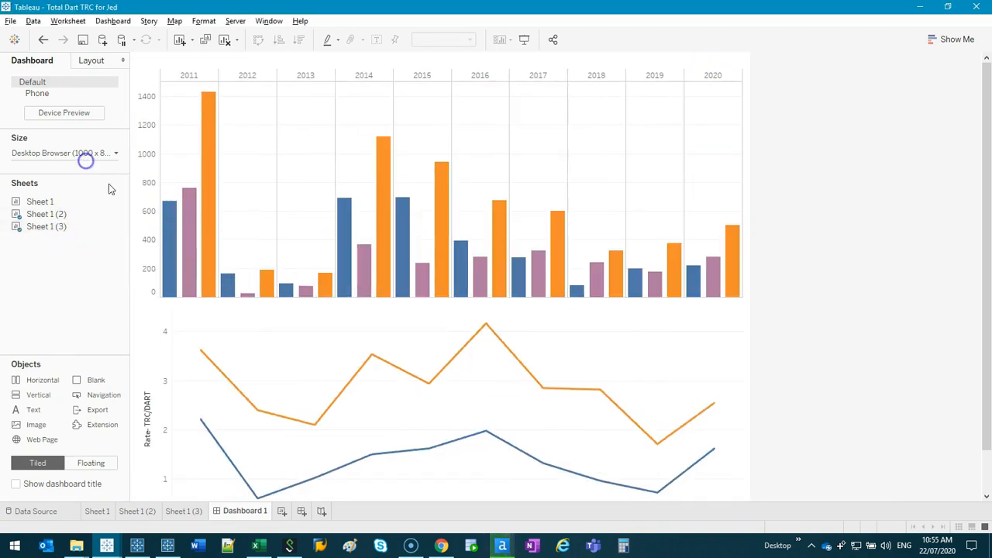
Step: Set the dashboard's fixed size to 1400 px wide and 700 px high
{"action": "left_click", "coordinate": [104, 154]}
{"action": "left_click", "coordinate": [121, 231]}
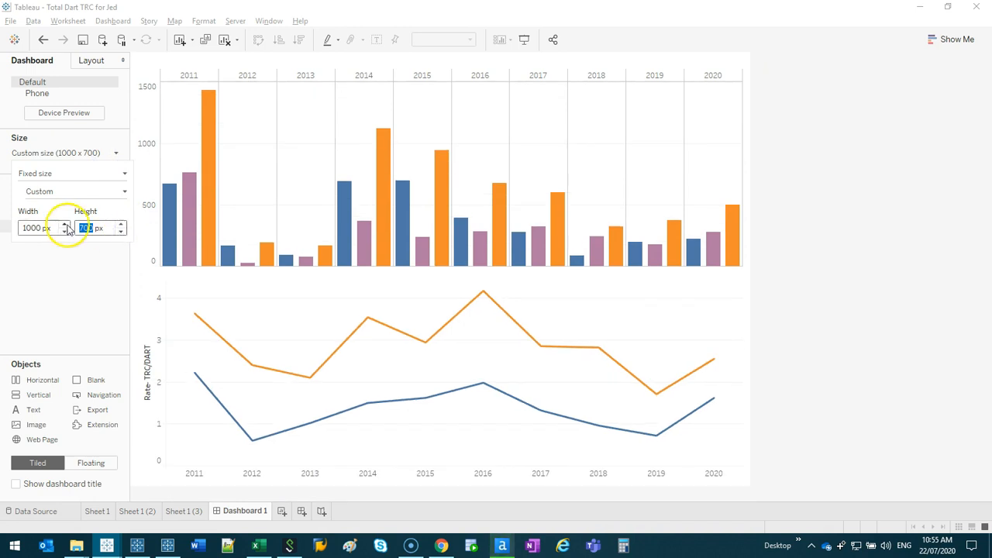
{"action": "left_click", "coordinate": [64, 225]}
{"action": "left_click", "coordinate": [64, 224]}
{"action": "left_click", "coordinate": [63, 224]}
{"action": "left_click", "coordinate": [64, 224]}
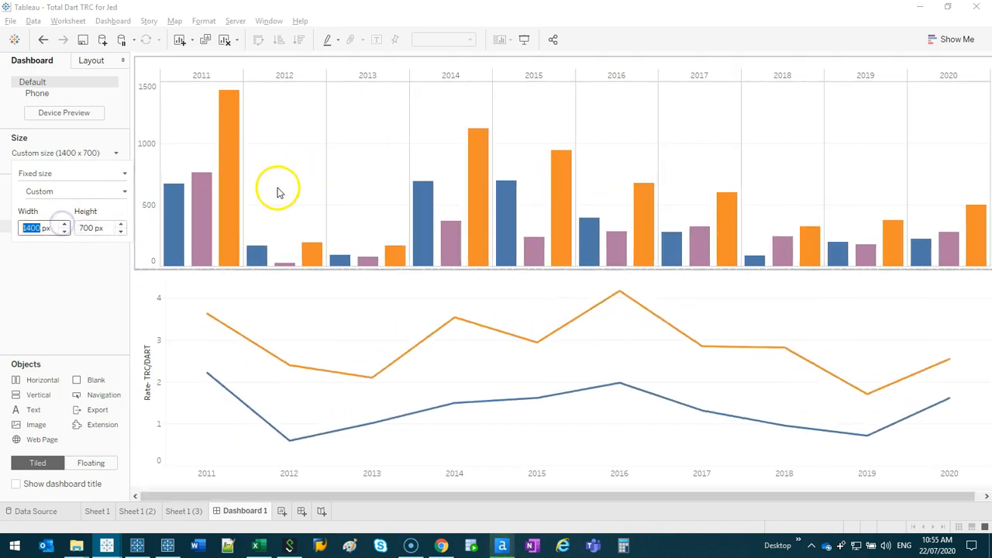
Step: Reduce the dashboard's fixed width to 1300 px and close the size settings
{"action": "left_click", "coordinate": [63, 231]}
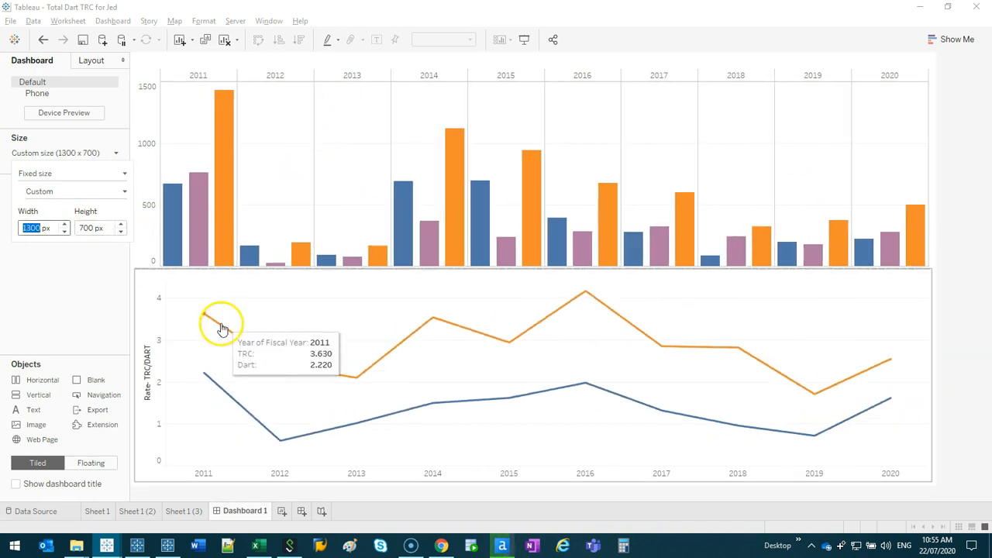
{"action": "left_click", "coordinate": [255, 301]}
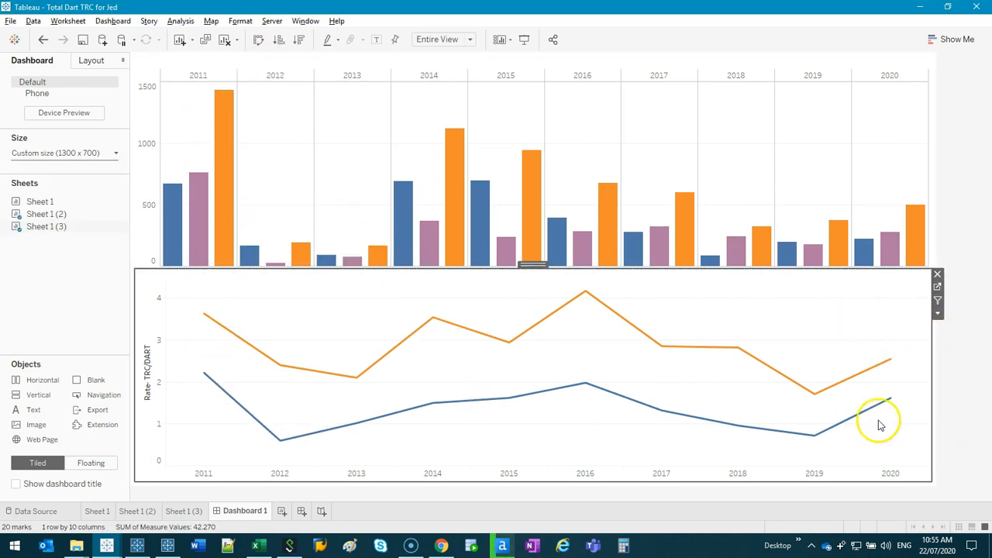
{"action": "left_click", "coordinate": [937, 381]}
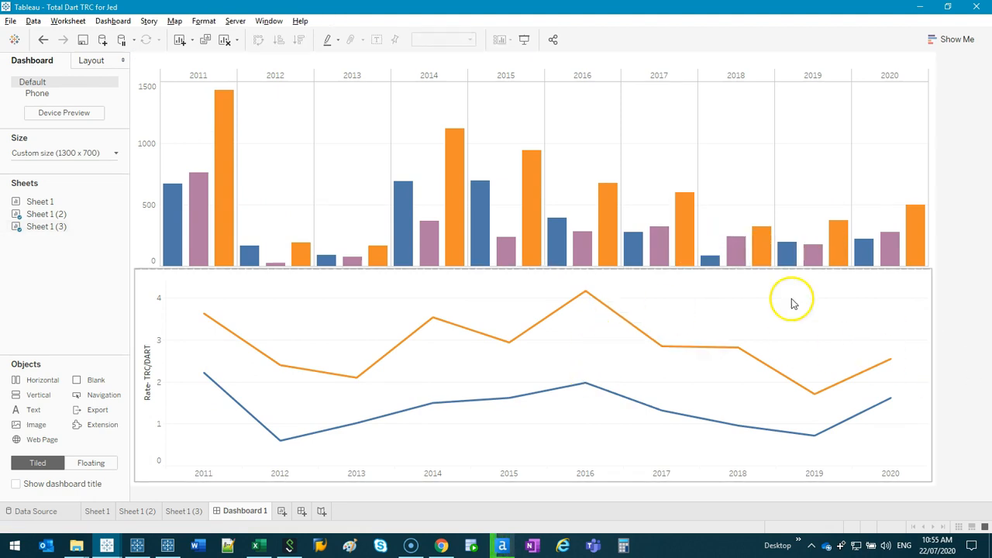
{"action": "mouse_move", "coordinate": [221, 200]}
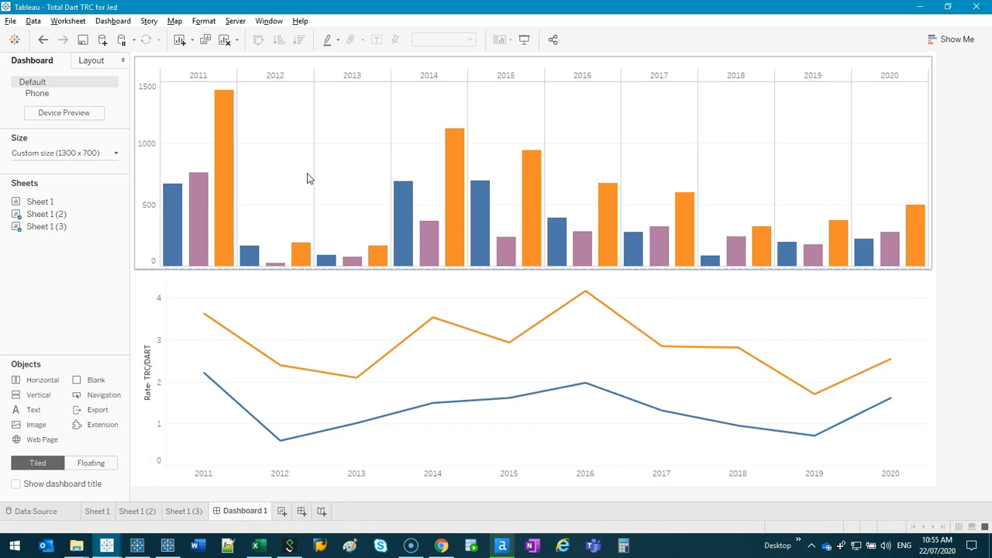
{"action": "left_click", "coordinate": [716, 320]}
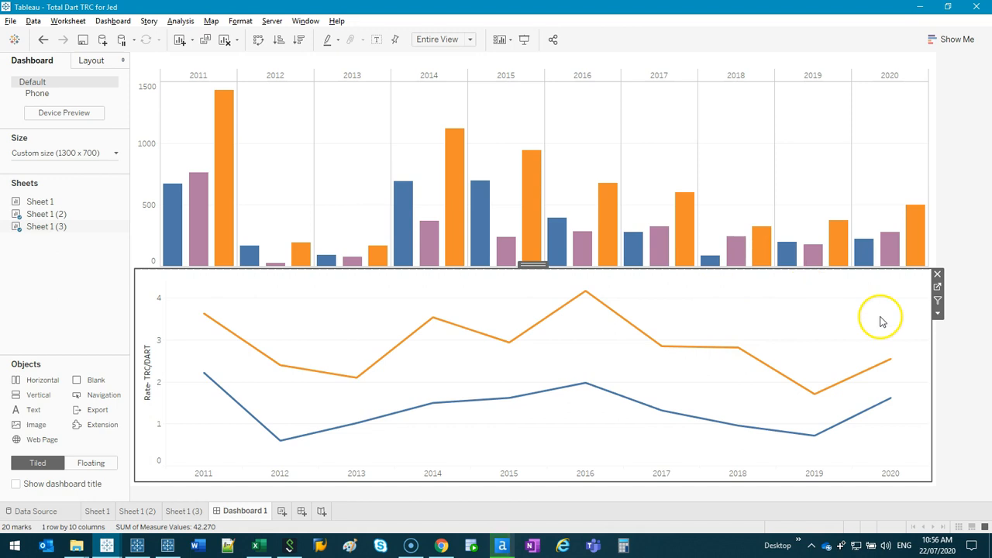
{"action": "left_click", "coordinate": [964, 370]}
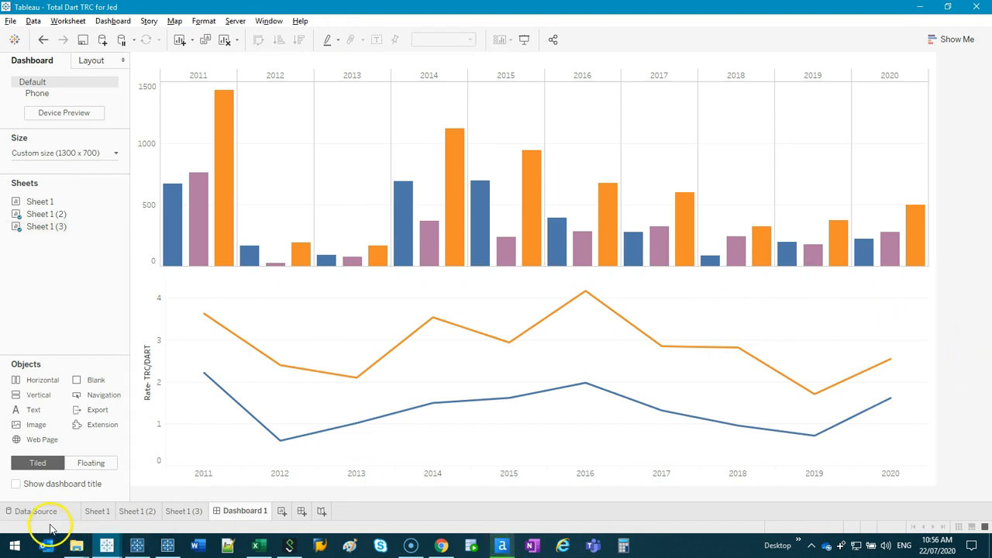